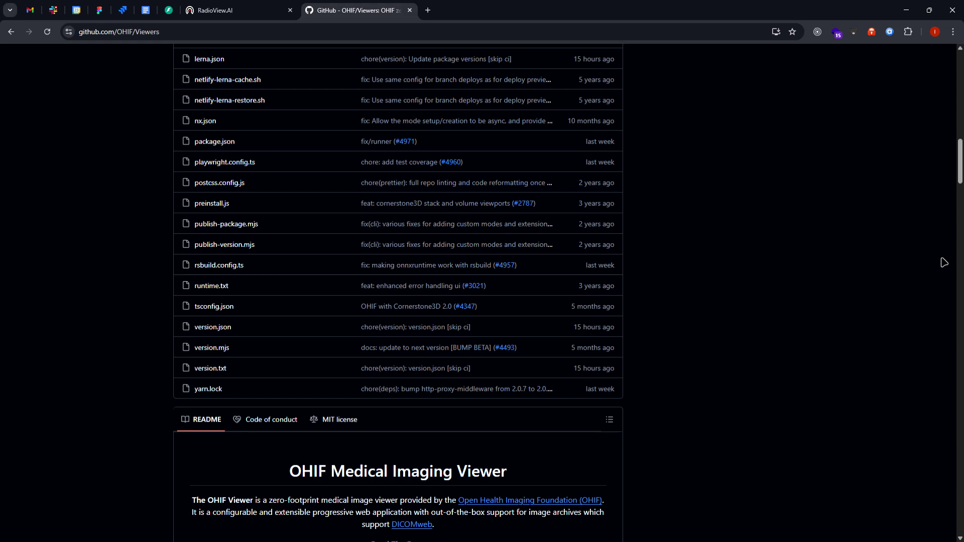
# - Scroll through the OHIF/Viewers repository page to review its file listing and project details
pyautogui.scroll(10, 674, 319)
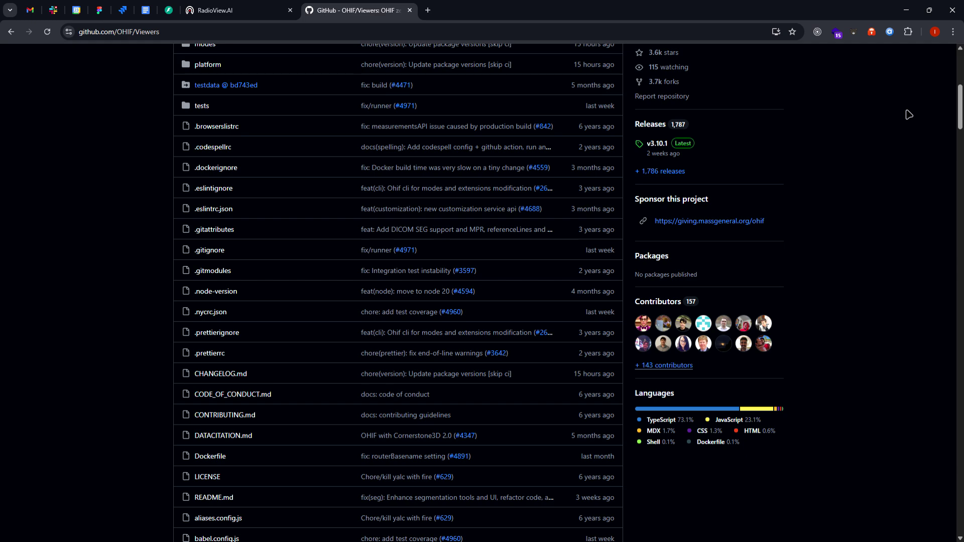
pyautogui.scroll(7, 712, 223)
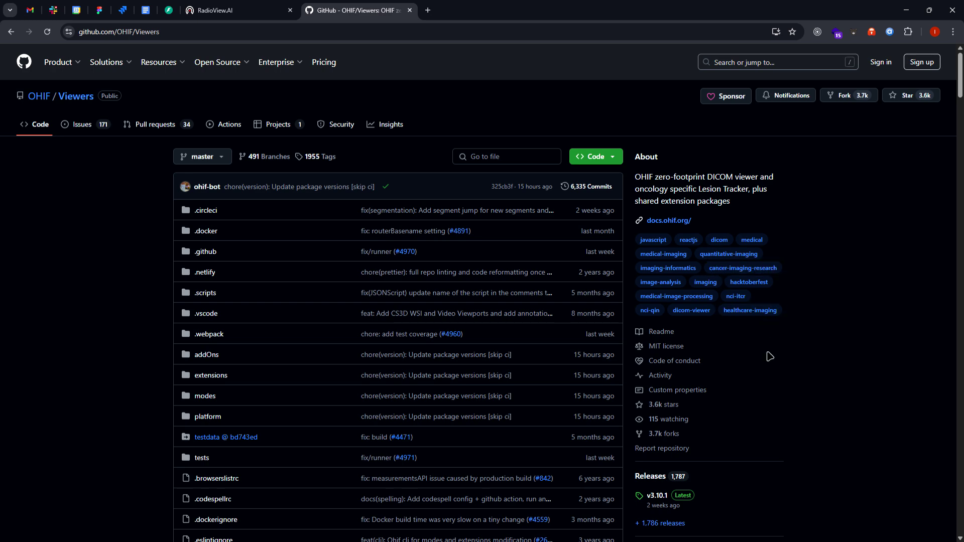
pyautogui.scroll(-5, 243, 267)
pyautogui.scroll(5, 243, 270)
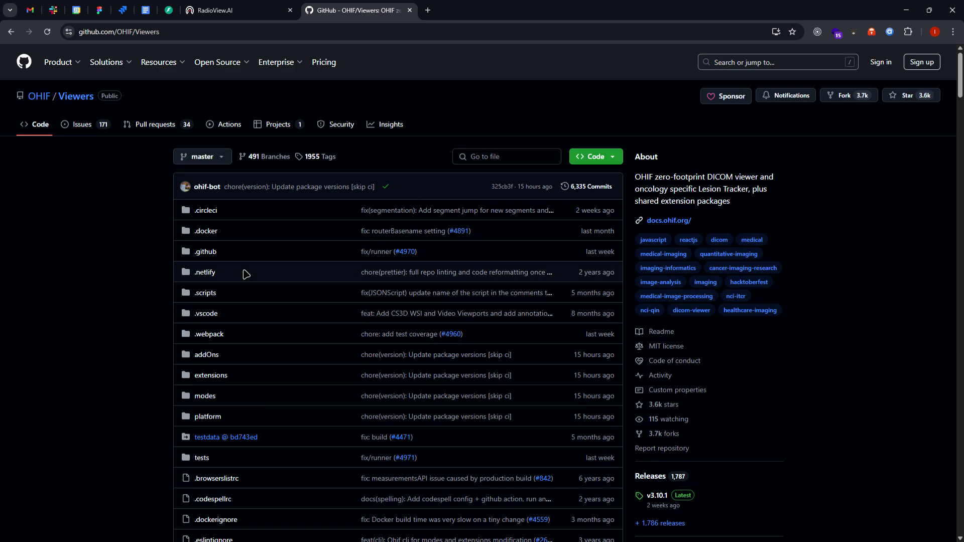
pyautogui.scroll(-2, 258, 297)
pyautogui.scroll(2, 243, 314)
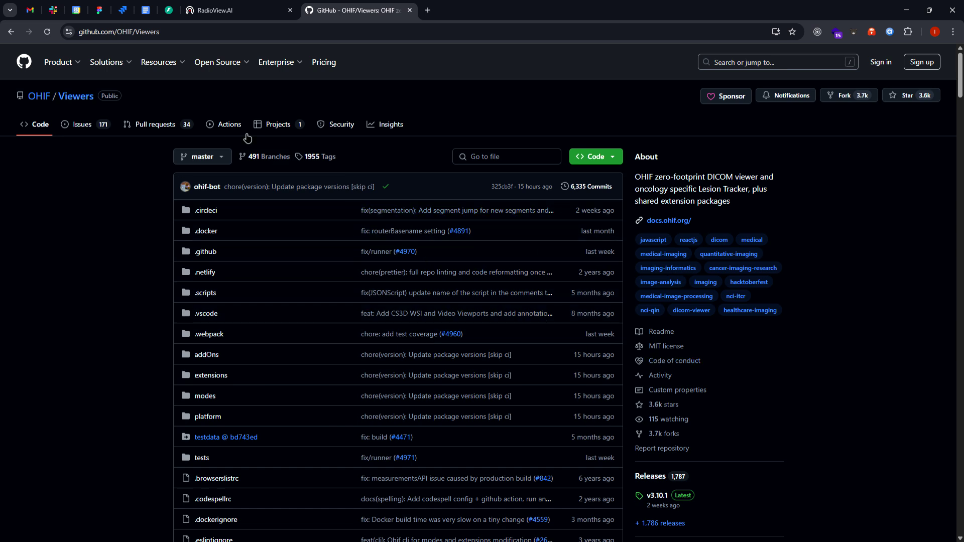
# - Collapse RadioView.AI's right report panel so the chest X-ray fills a wider viewer
pyautogui.click(211, 10)
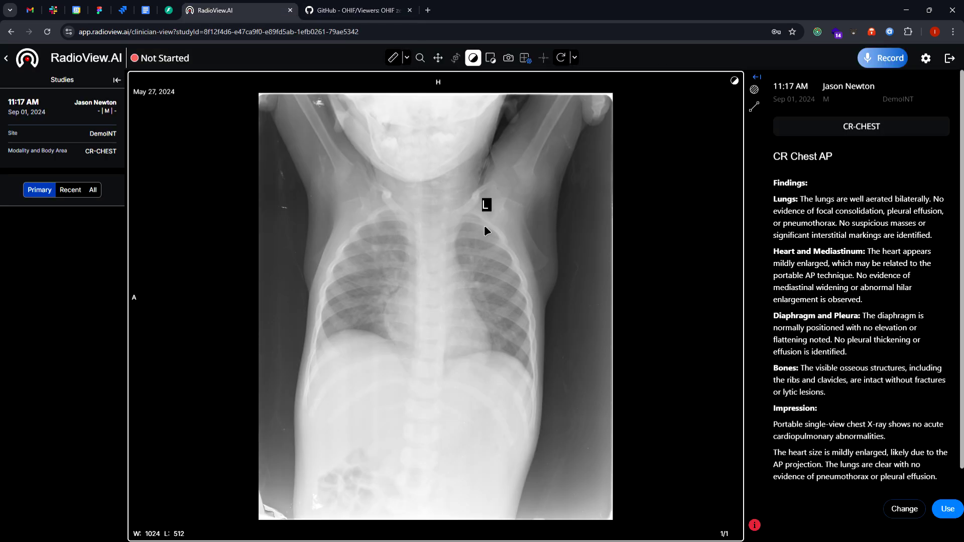
pyautogui.click(884, 59)
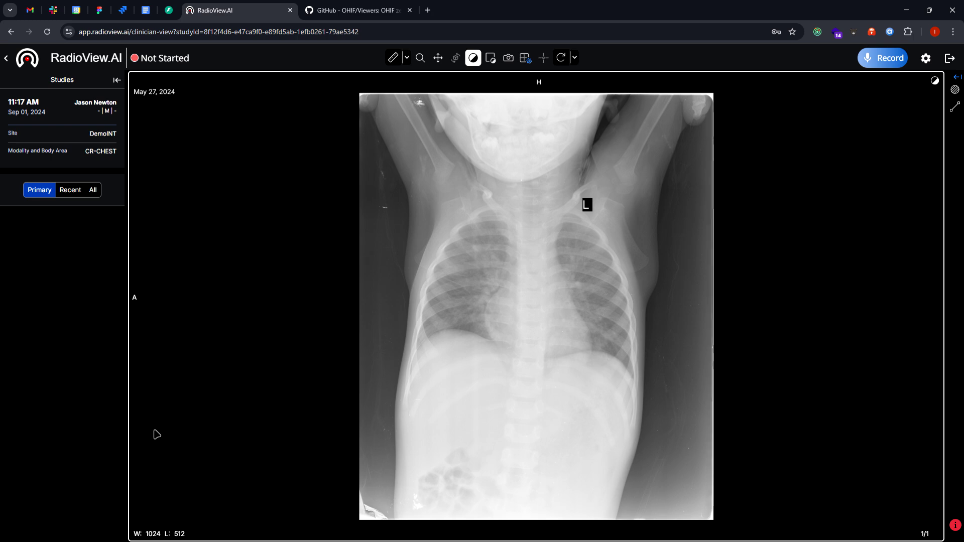
pyautogui.click(371, 11)
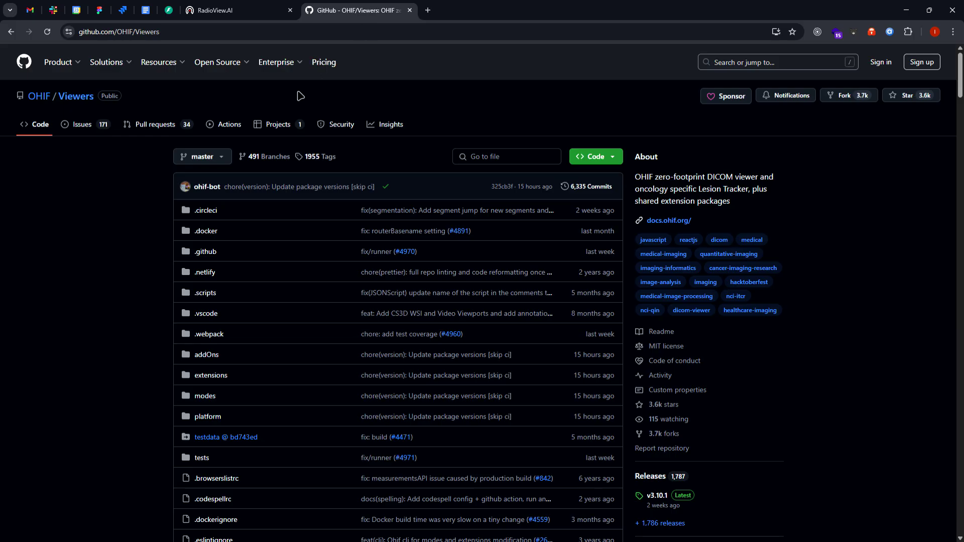
pyautogui.click(245, 18)
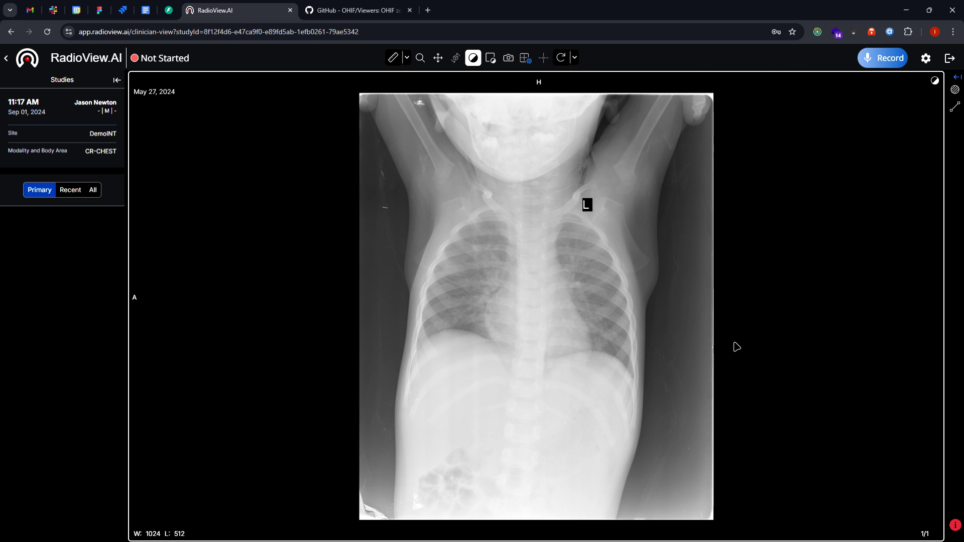
# - In DevTools, expand the layout and sidebar containers down to the full-height column
pyautogui.press('F12')
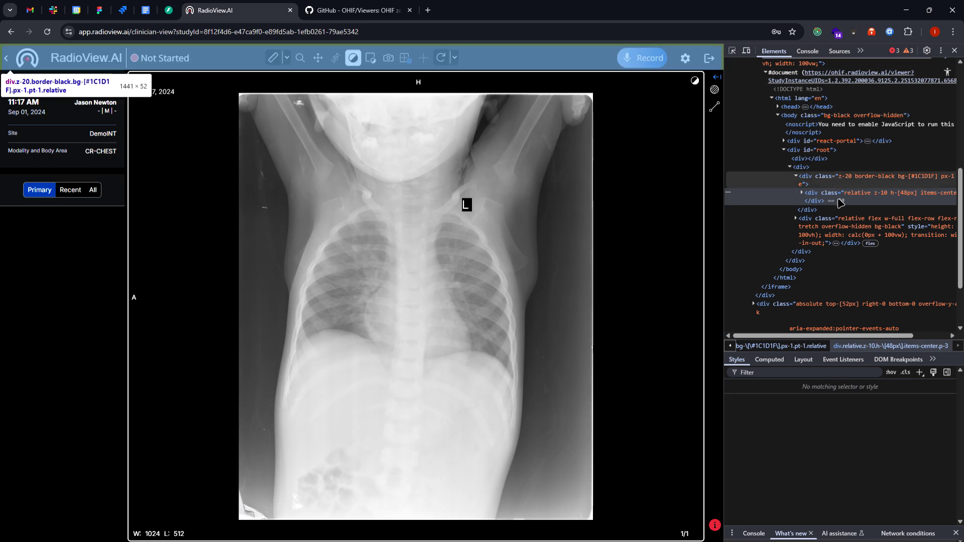
pyautogui.scroll(1, 833, 226)
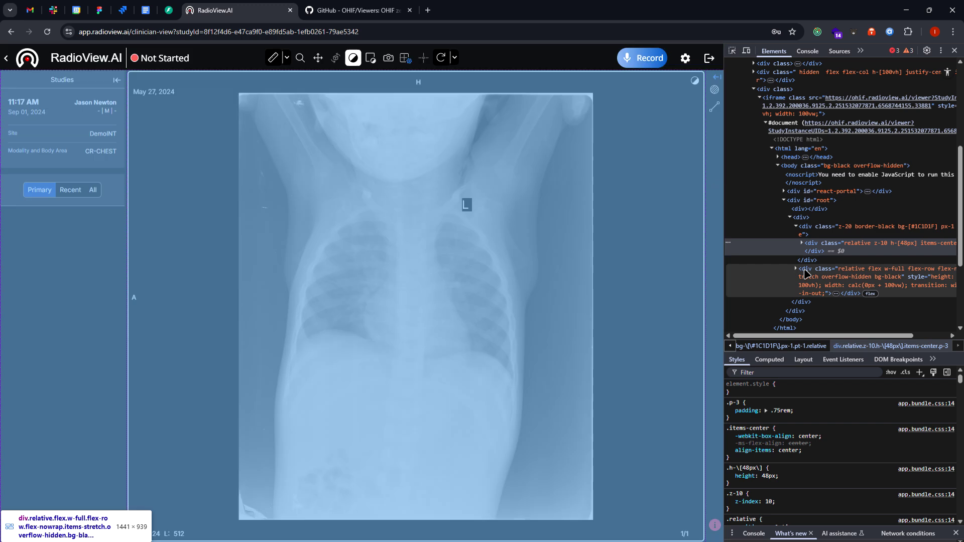
pyautogui.click(801, 276)
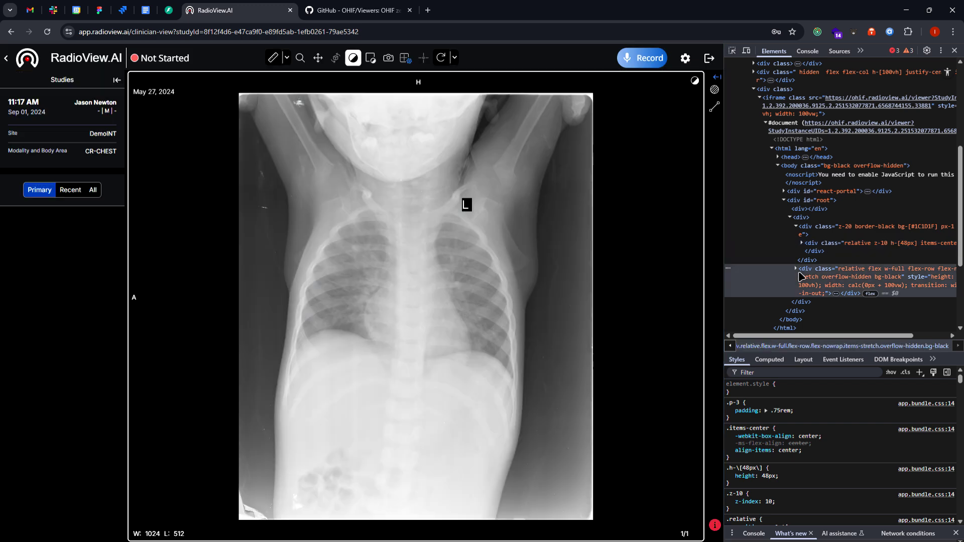
pyautogui.click(796, 269)
pyautogui.scroll(-2, 803, 216)
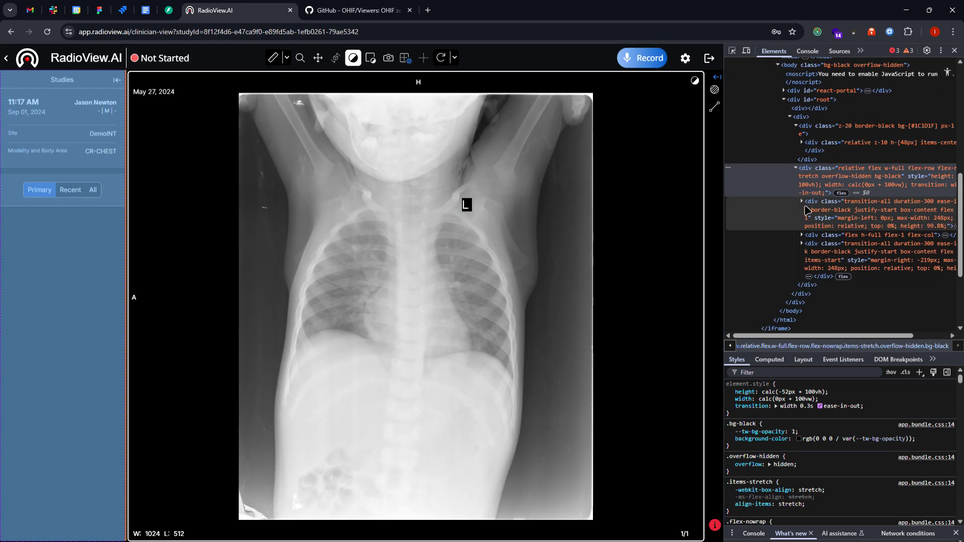
pyautogui.click(807, 210)
pyautogui.click(802, 201)
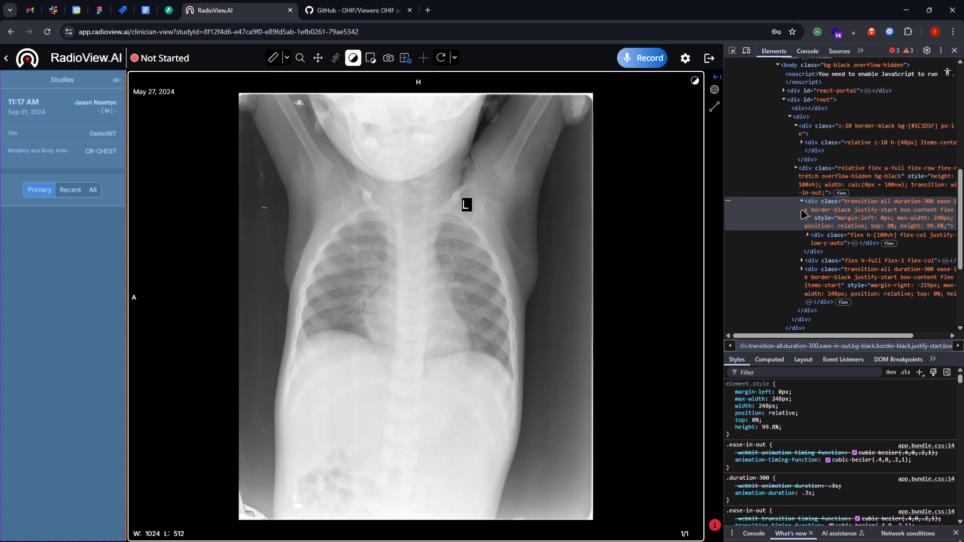
pyautogui.click(808, 235)
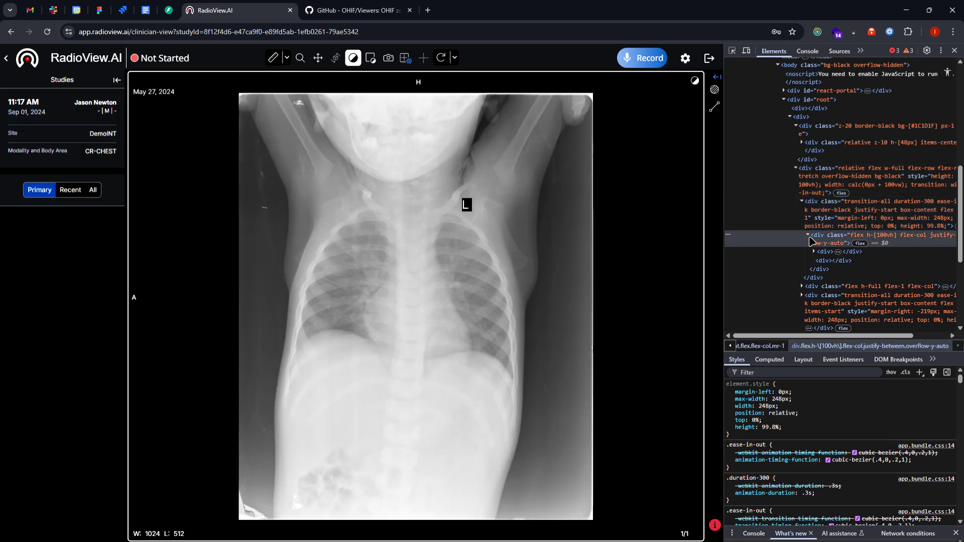
# - Select and copy the embedded OHIF viewer iframe's src URL
pyautogui.scroll(-1, 810, 211)
pyautogui.scroll(1, 810, 200)
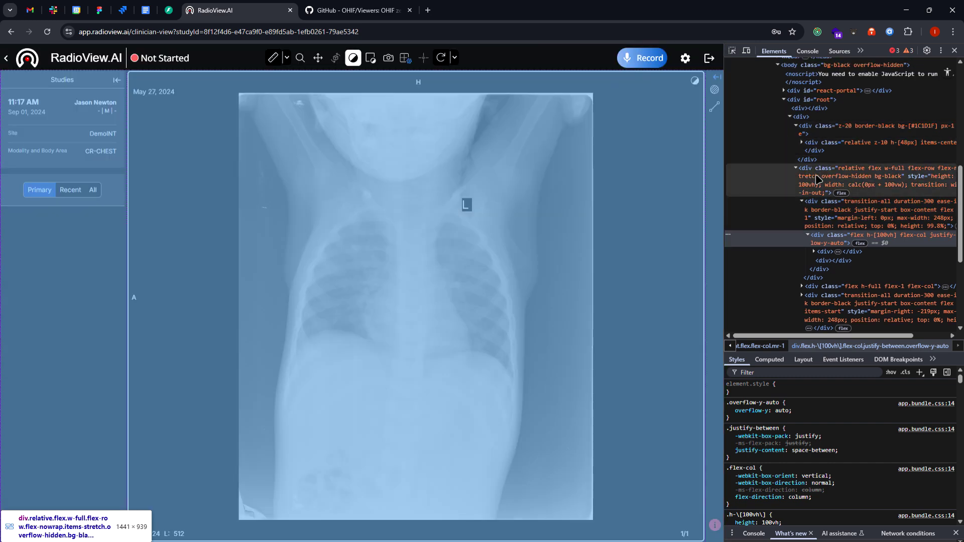
pyautogui.scroll(1, 818, 181)
pyautogui.scroll(2, 823, 201)
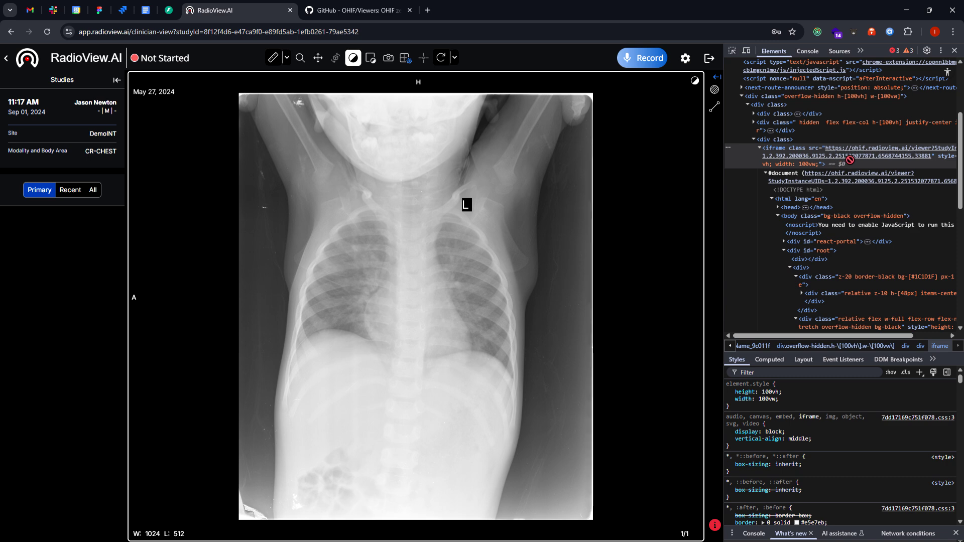
pyautogui.doubleClick(846, 157)
pyautogui.hotkey('ctrl', 'c')
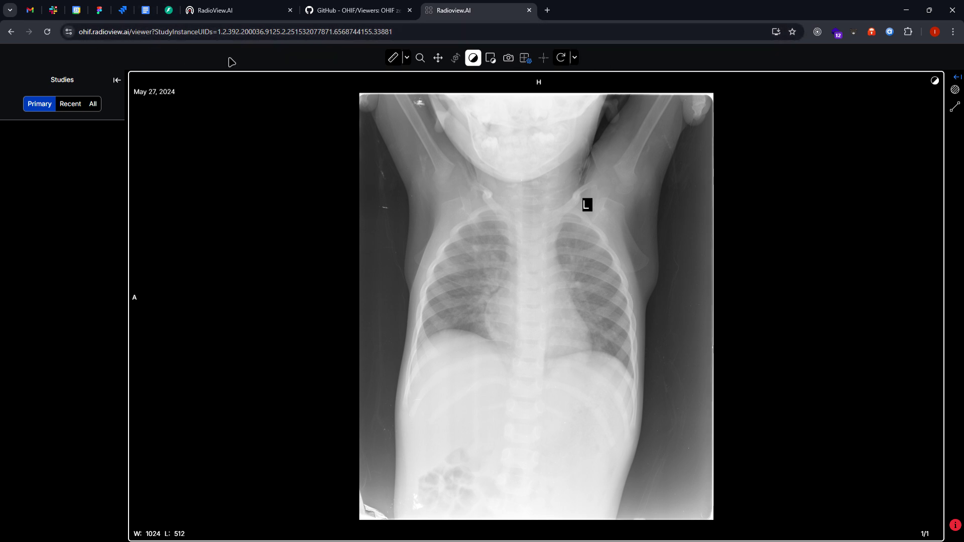
# - Go back to the RadioView.AI tab showing the chest X-ray and draft report
pyautogui.click(234, 10)
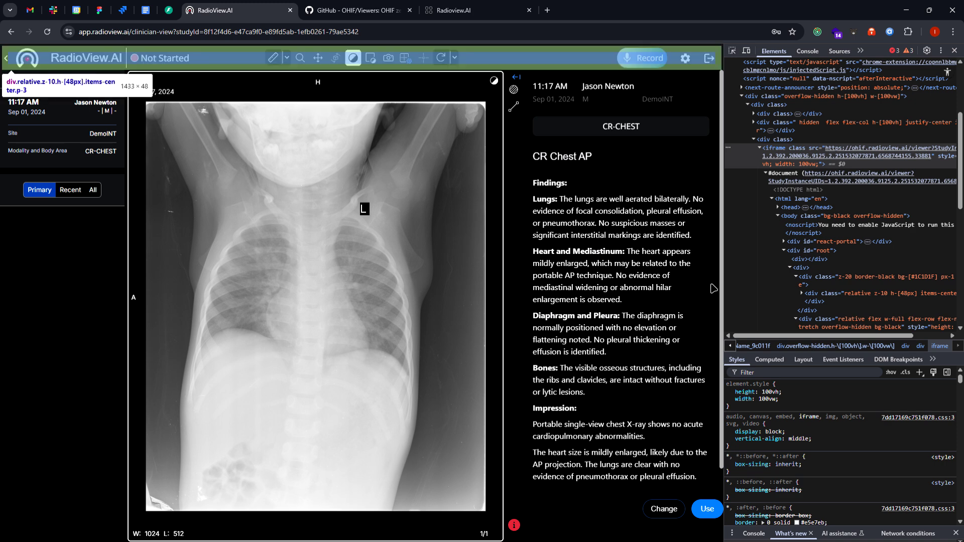
# - Record a 25-second spoken dictation of the chest X-ray findings and submit it for processing
pyautogui.click(710, 510)
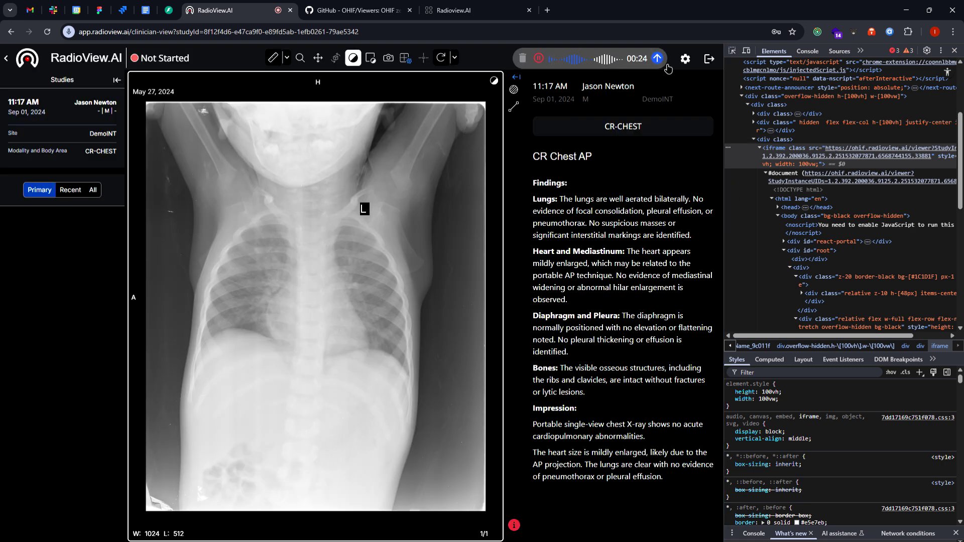
pyautogui.click(657, 58)
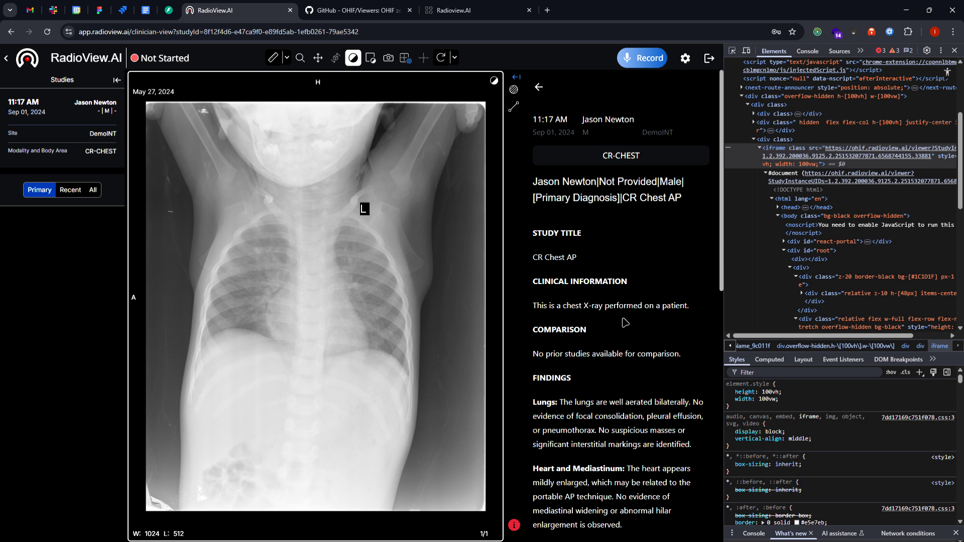
# - Review the regenerated report, opening it for editing and then cancelling without changes
pyautogui.scroll(-2, 719, 316)
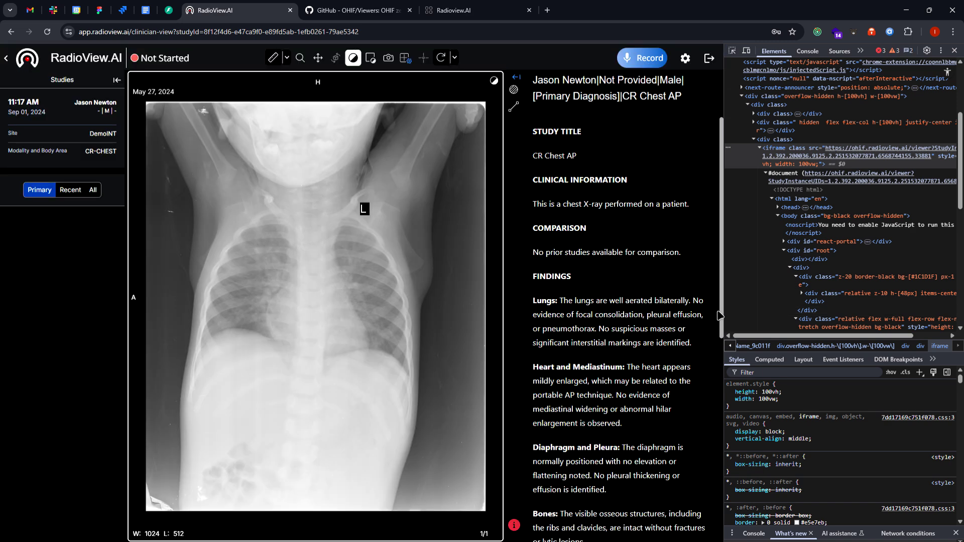
pyautogui.scroll(-8, 720, 315)
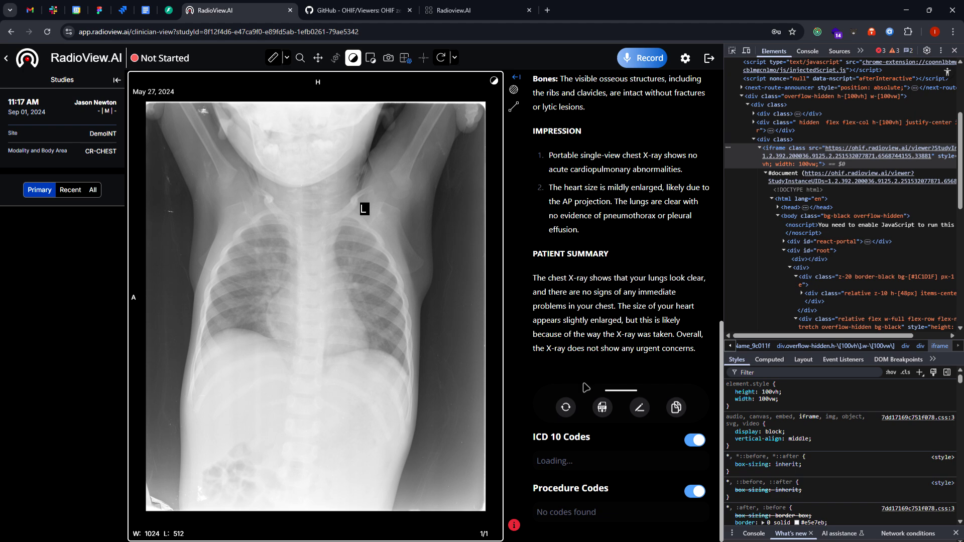
pyautogui.scroll(10, 618, 447)
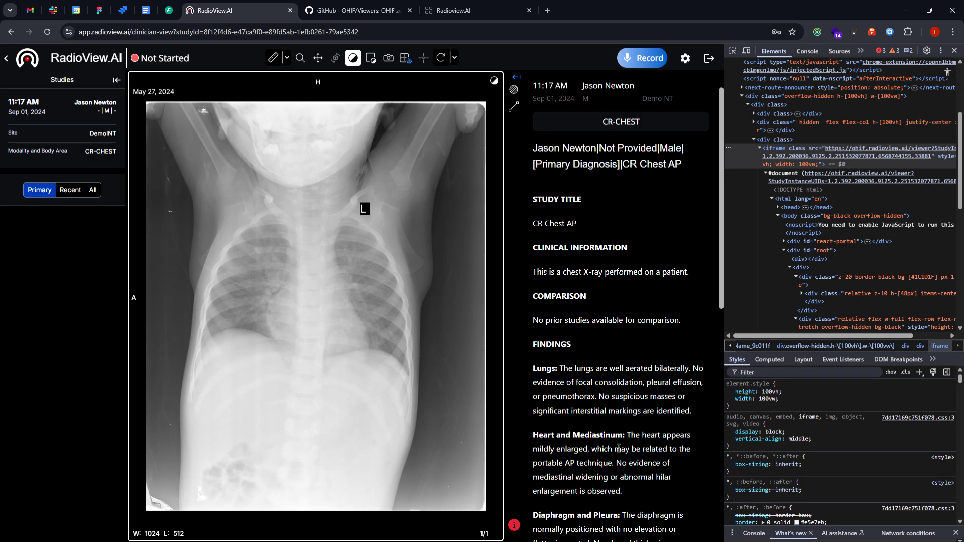
pyautogui.scroll(-10, 618, 447)
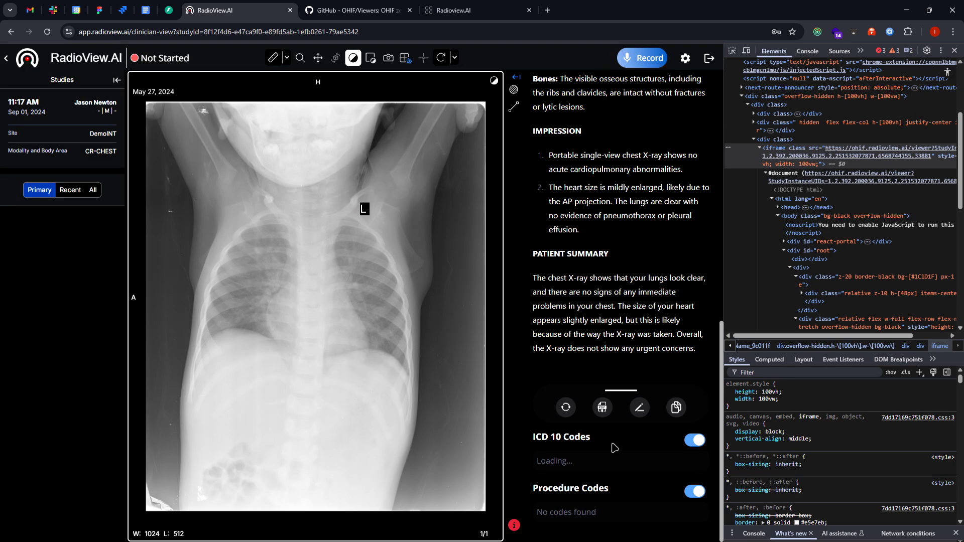
pyautogui.click(646, 412)
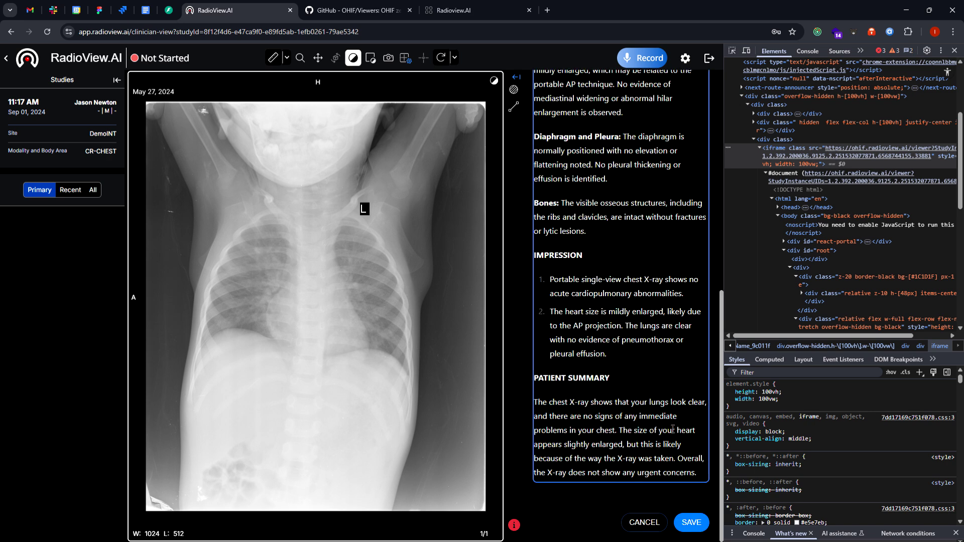
pyautogui.click(644, 523)
# - Create the report so the study's status changes to In Progress
pyautogui.scroll(-3, 600, 492)
pyautogui.click(605, 410)
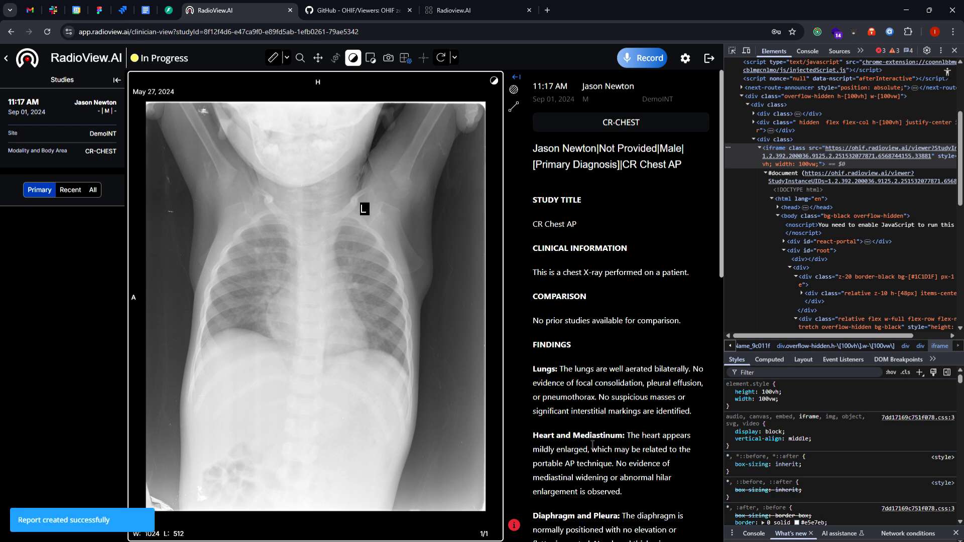
pyautogui.scroll(-4, 733, 322)
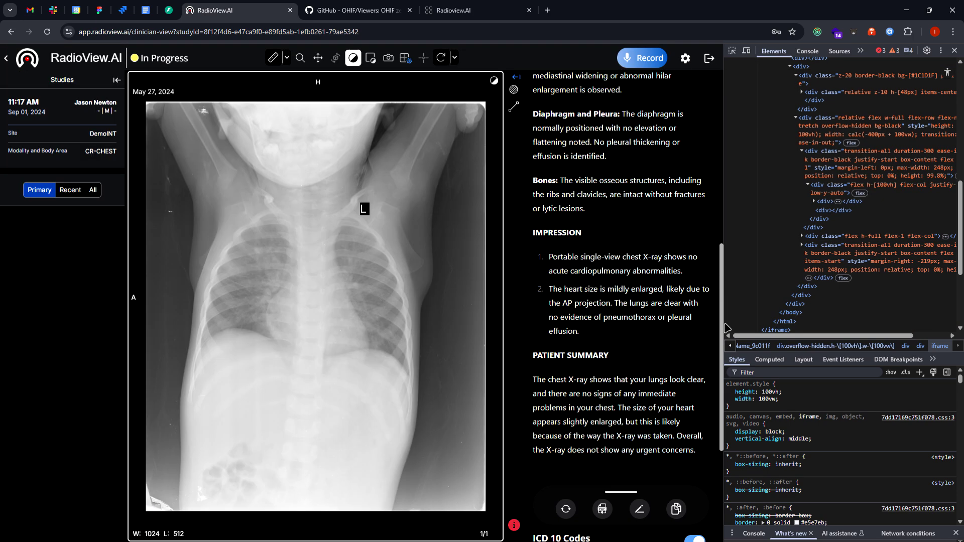
pyautogui.scroll(-4, 723, 329)
pyautogui.scroll(14, 723, 329)
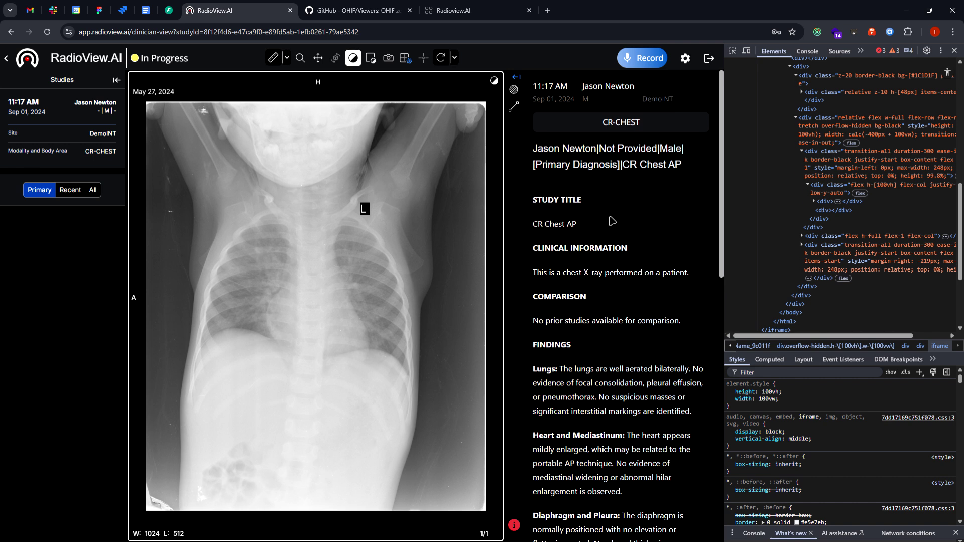
pyautogui.scroll(6, 763, 245)
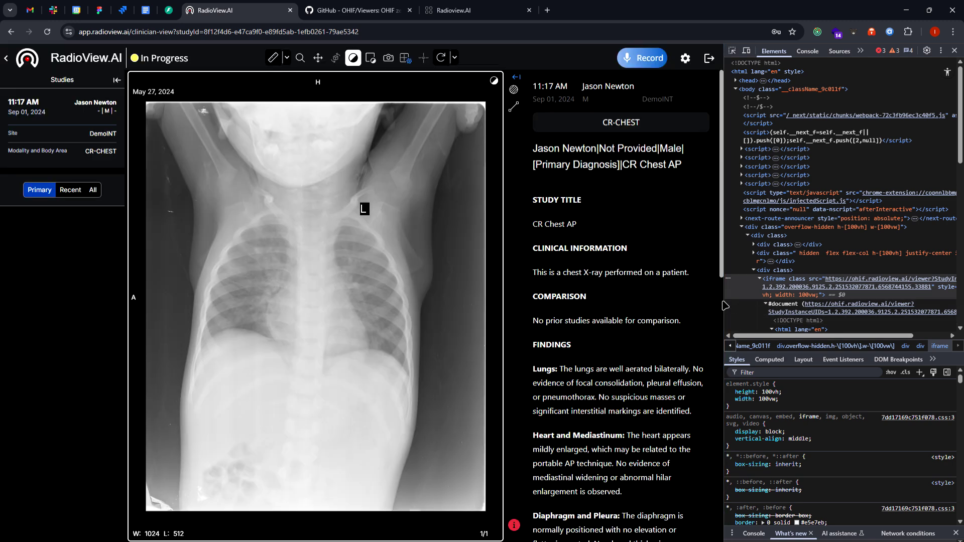
pyautogui.scroll(-9, 721, 305)
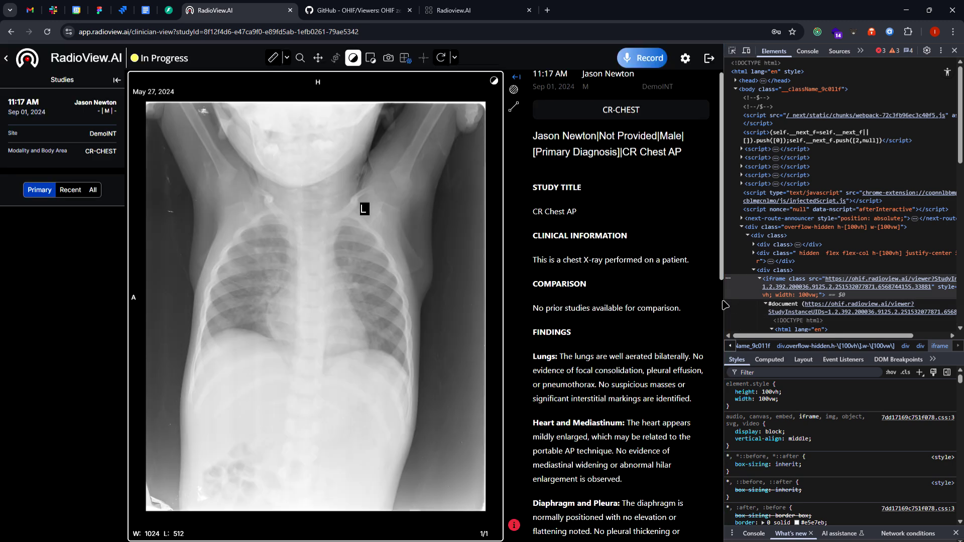
pyautogui.scroll(-4, 725, 305)
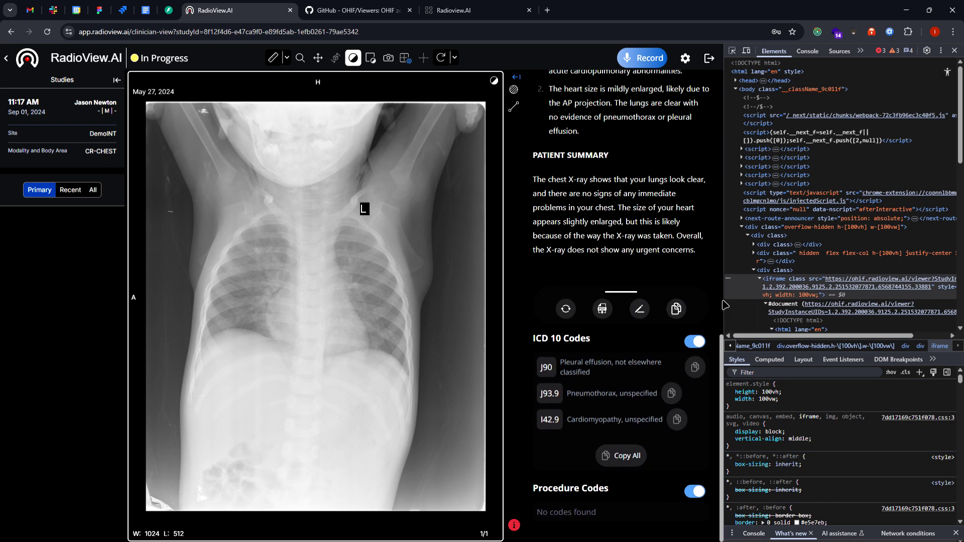
pyautogui.scroll(10, 726, 306)
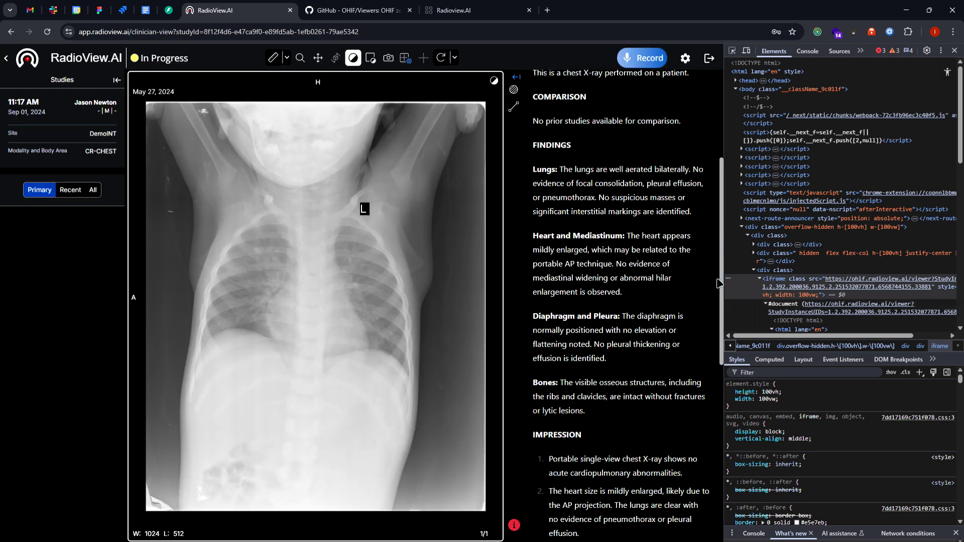